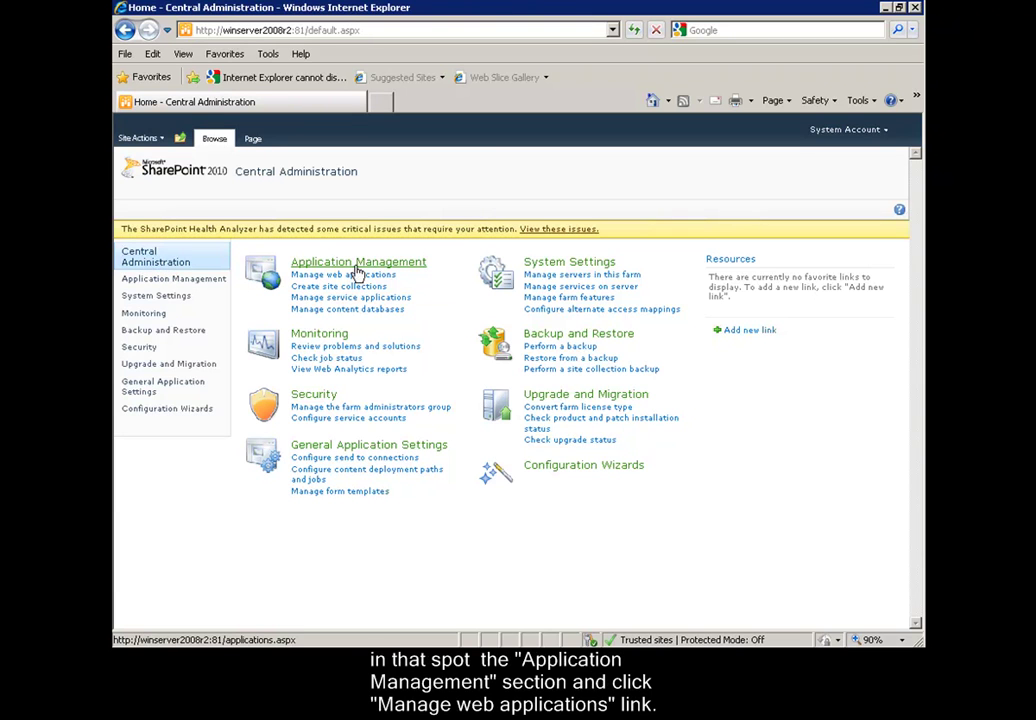
- Open web application management and start extending Webapplication on port 82 to another IIS web site
click(348, 279)
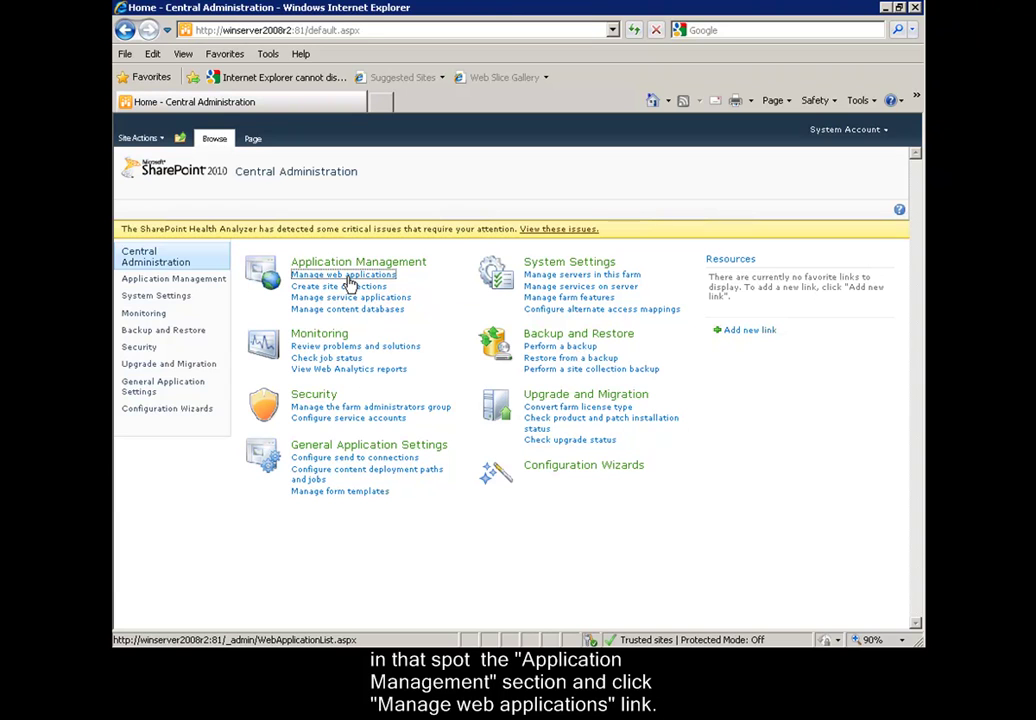
click(349, 284)
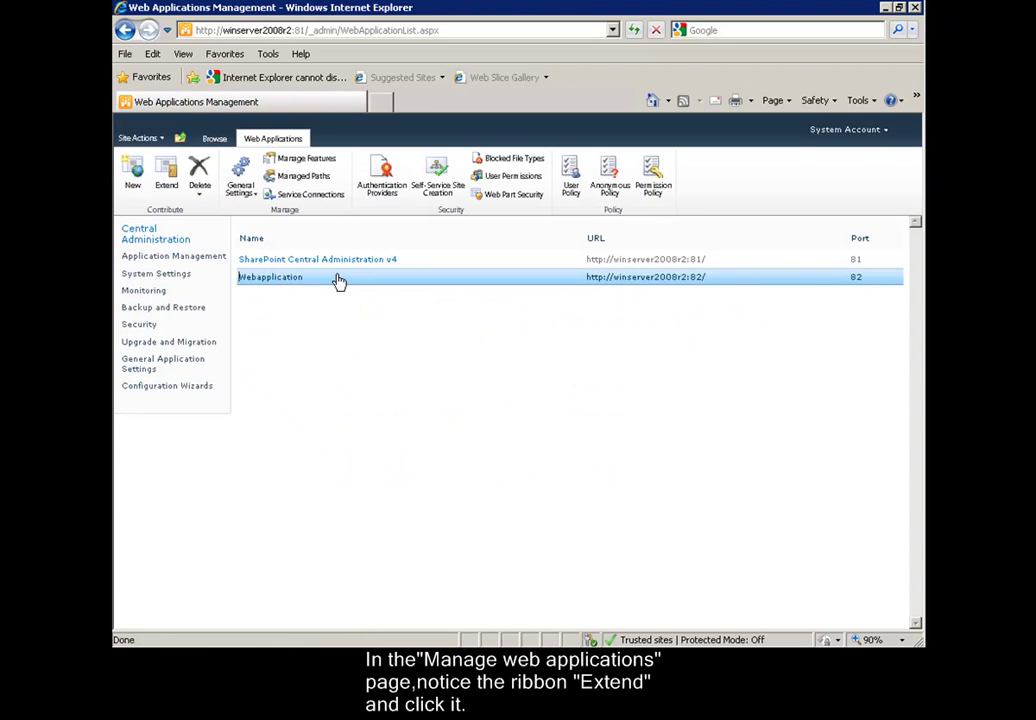
click(168, 180)
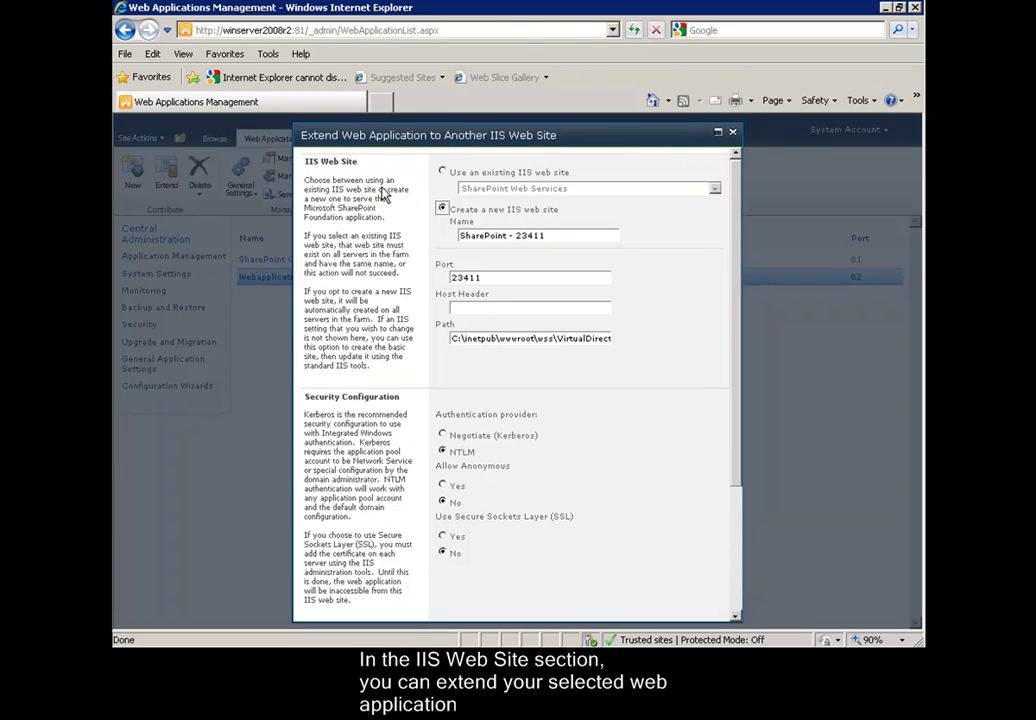
- Name the new IIS web site "Extend web application"
triple_click(550, 236)
key(BackSpace)
text(Extend web appli)
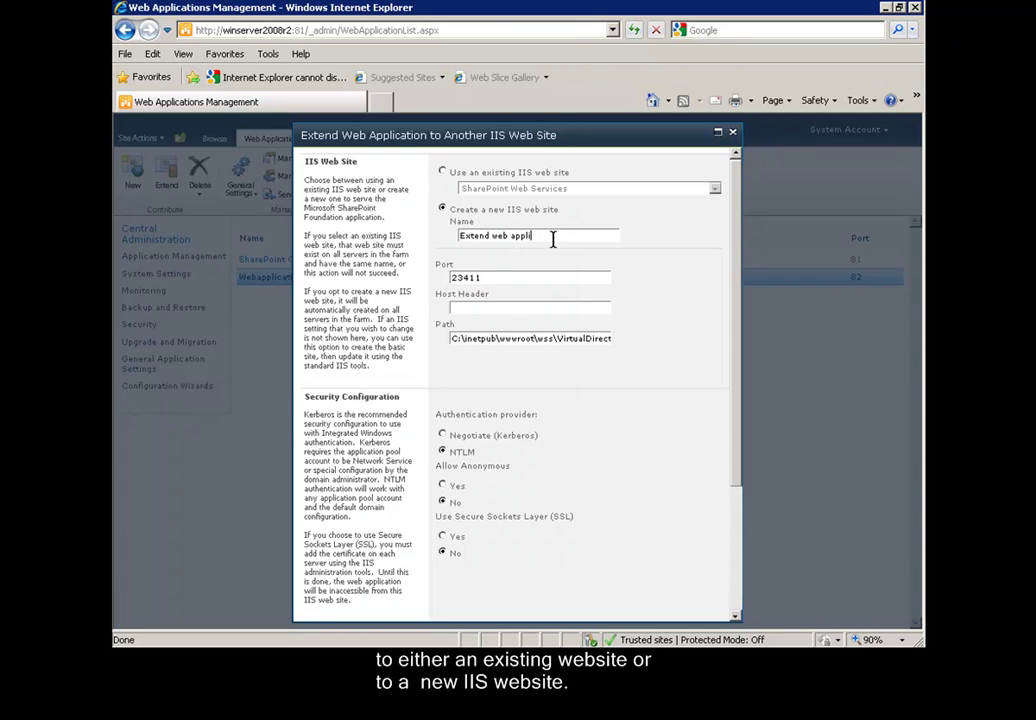
text(catio)
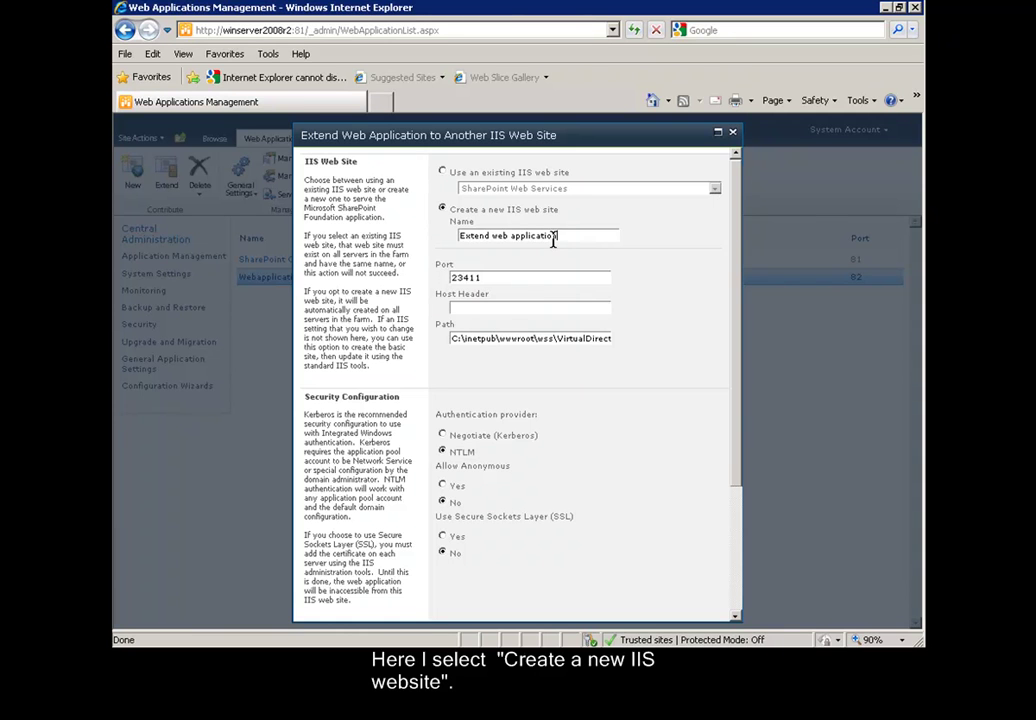
text(n)
- Set the new IIS web site's port to 83 and its host header to winserver2008r2
double_click(538, 276)
text(83)
click(537, 306)
text(winserver2008r2)
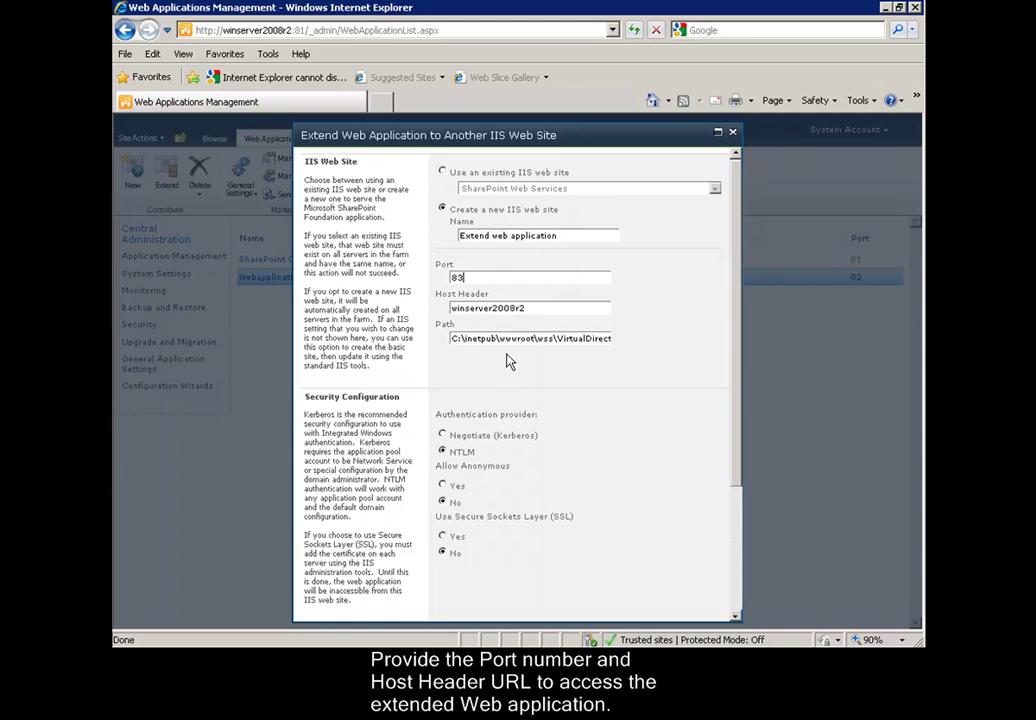
- Set the public URL's zone to Extranet and submit the web application extension
scroll(500, 372, down, 3)
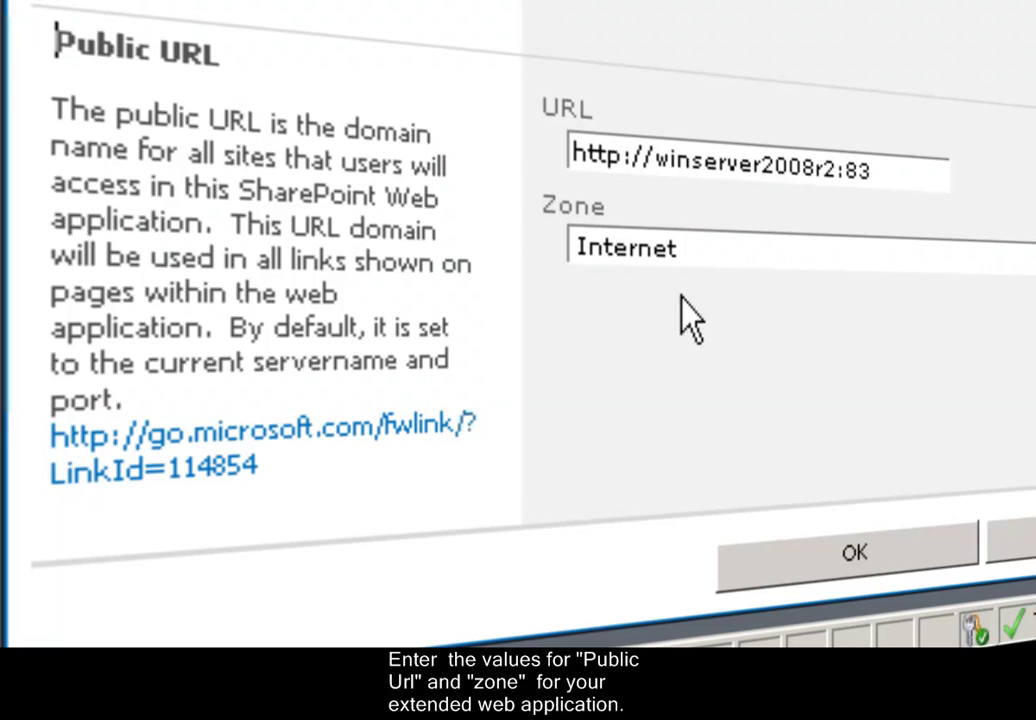
key(alt+Down)
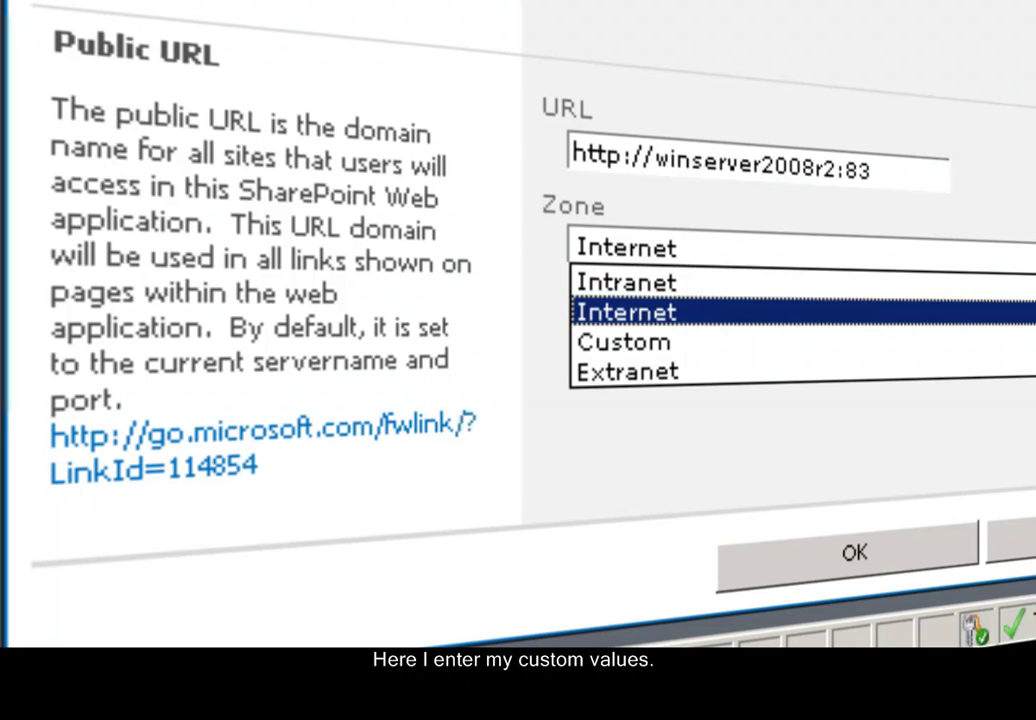
key(Return)
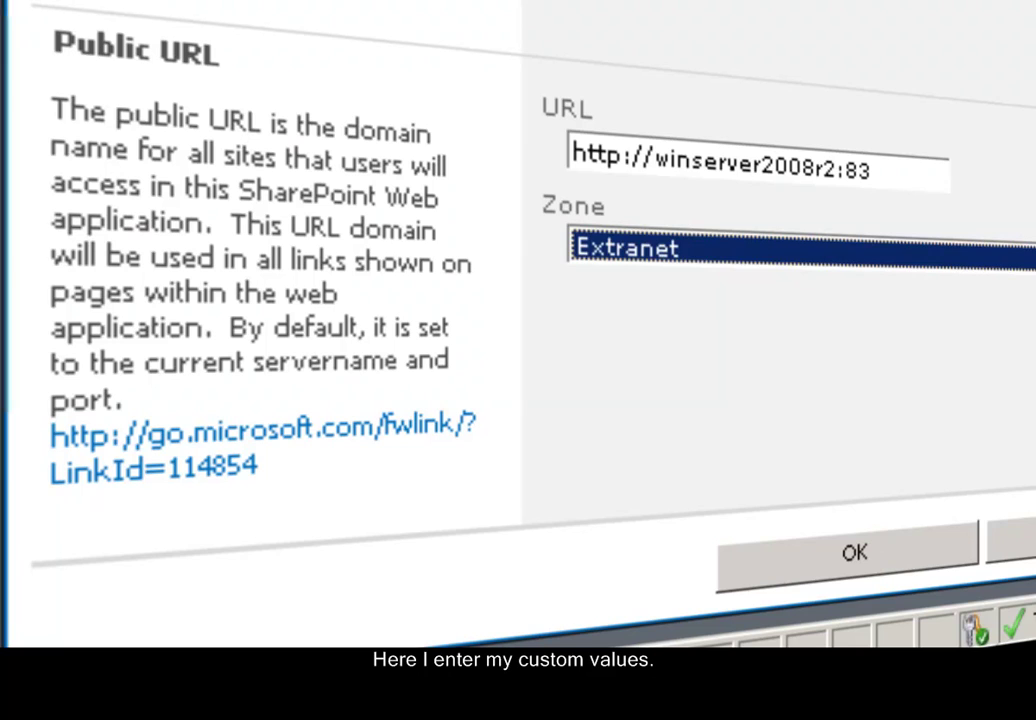
click(858, 562)
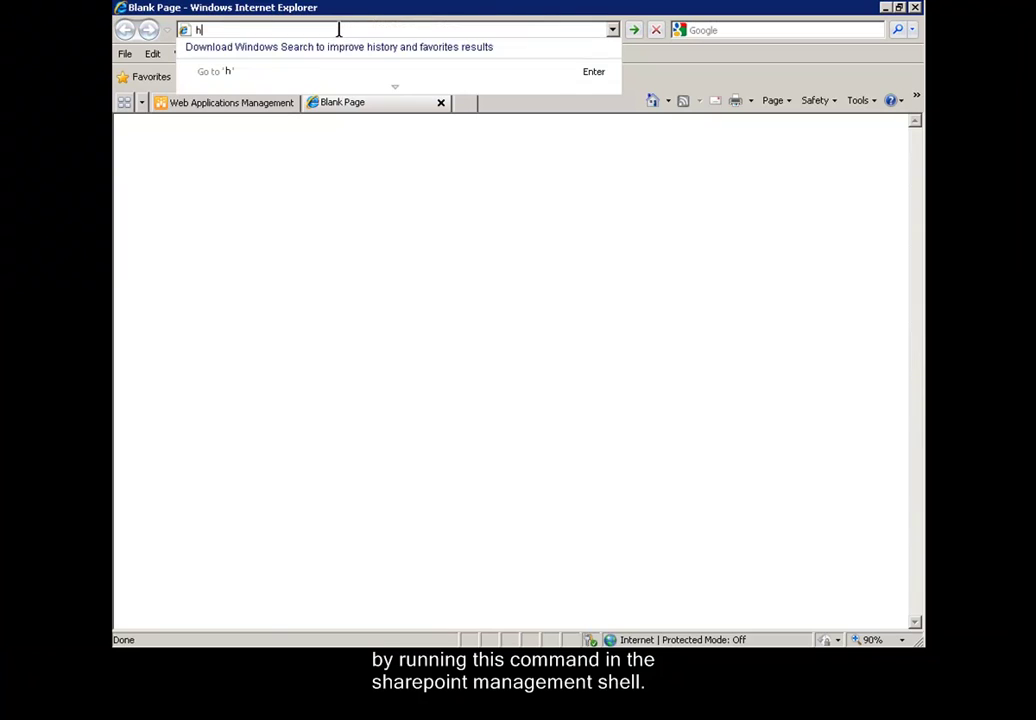
text(tp://winserver2008r2:82/)
key(Return)
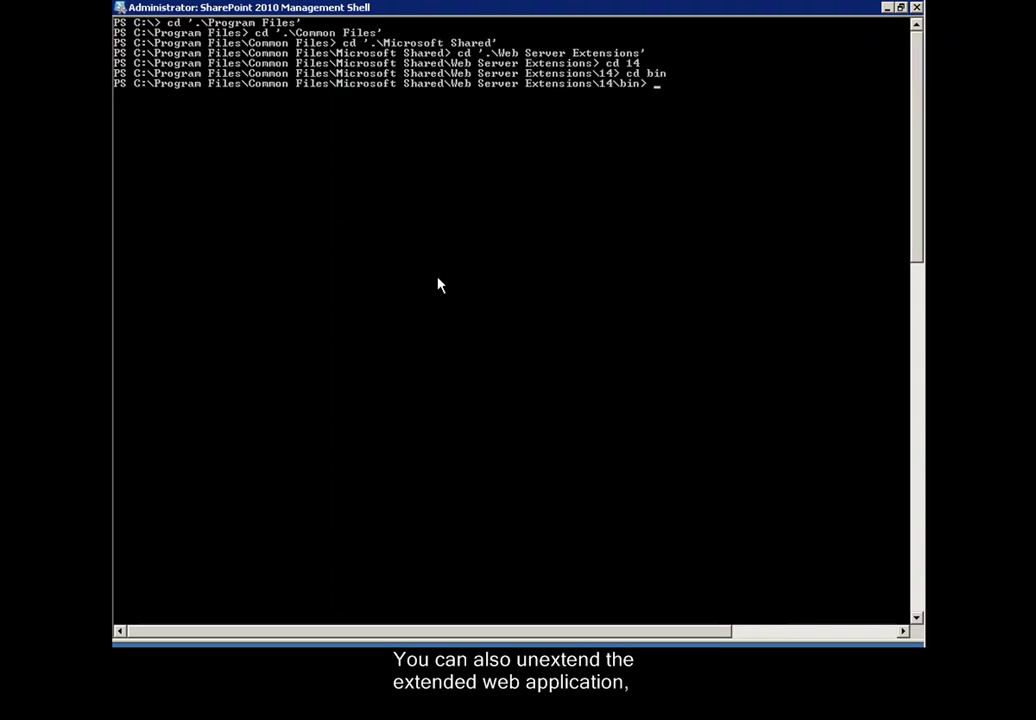
key(Return)
key(Return)
key(Return)
key(Return)
key(Return)
key(Return)
key(Return)
key(Return)
key(Return)
key(Return)
key(Return)
key(Return)
key(Return)
key(Return)
key(Return)
key(Return)
text(stsadm -o unextendvs -url http://winserver2008r2:83 -deleteiissites)
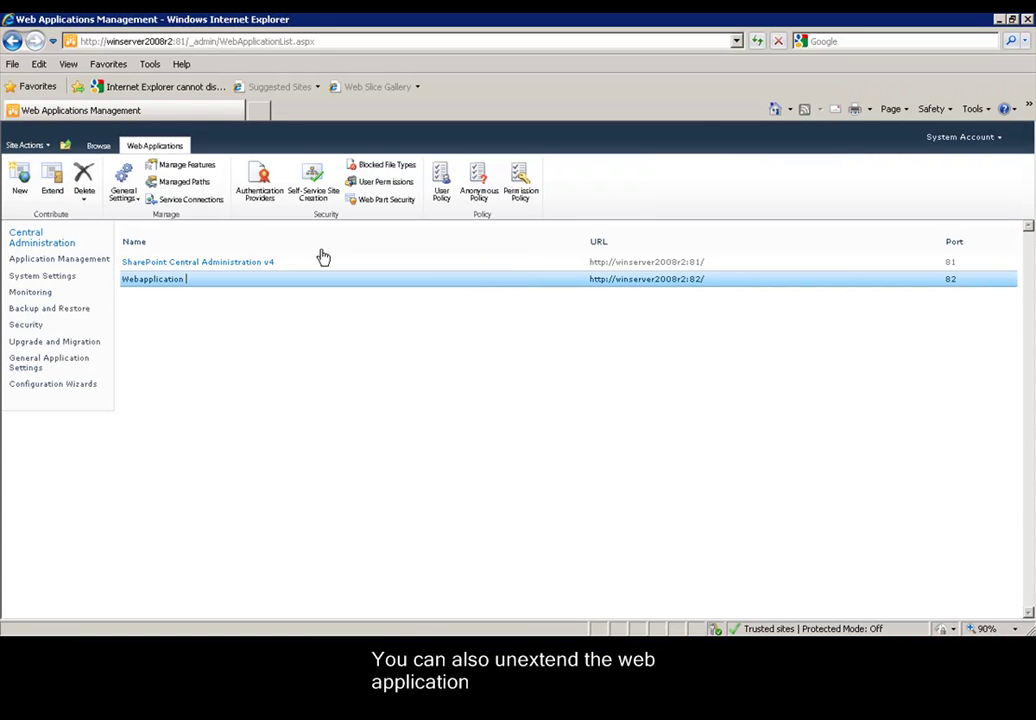
- Switch to Central Administration in Internet Explorer and open the deletion options for Webapplication
click(86, 198)
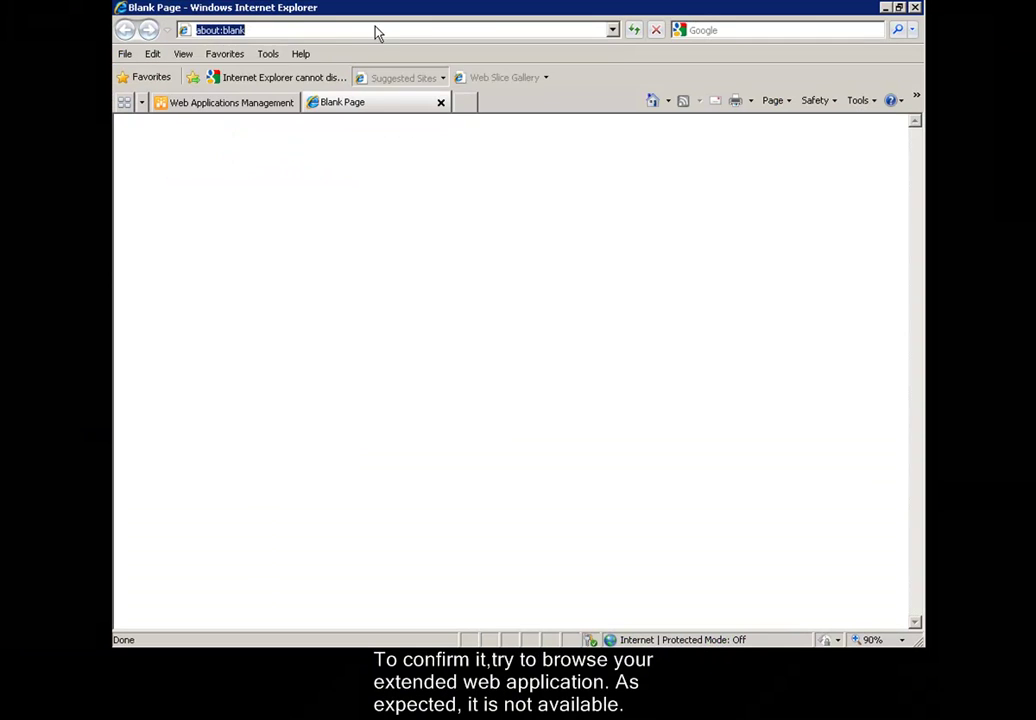
text(http://winserver2008r2:83/)
key(Return)
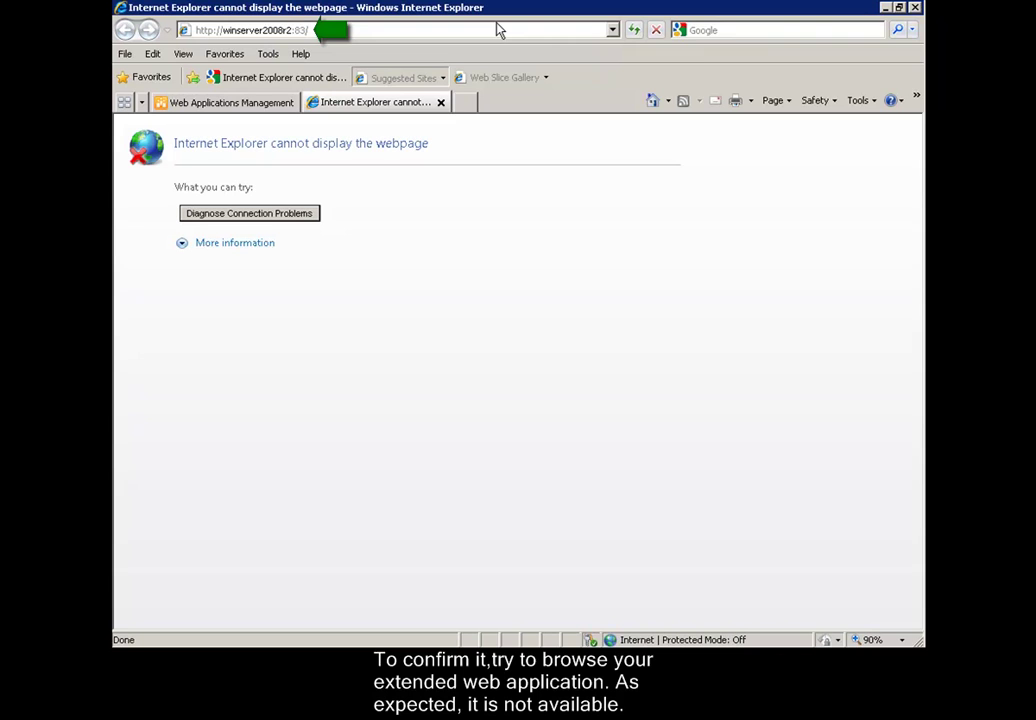
click(500, 30)
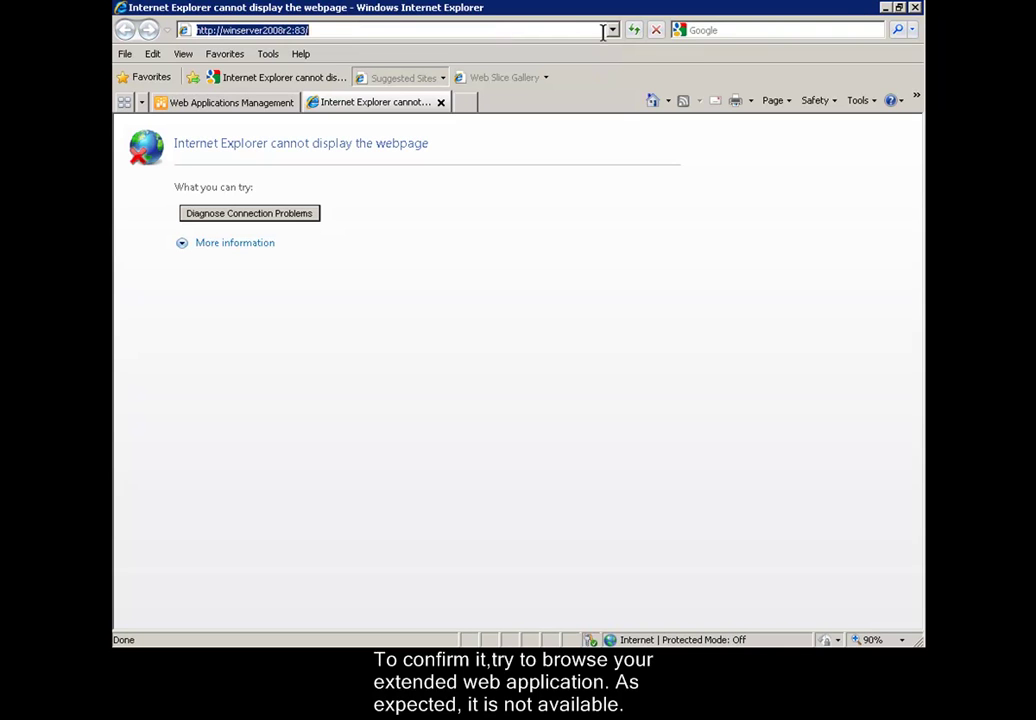
text(http://winserver2008r2:82/)
key(Return)
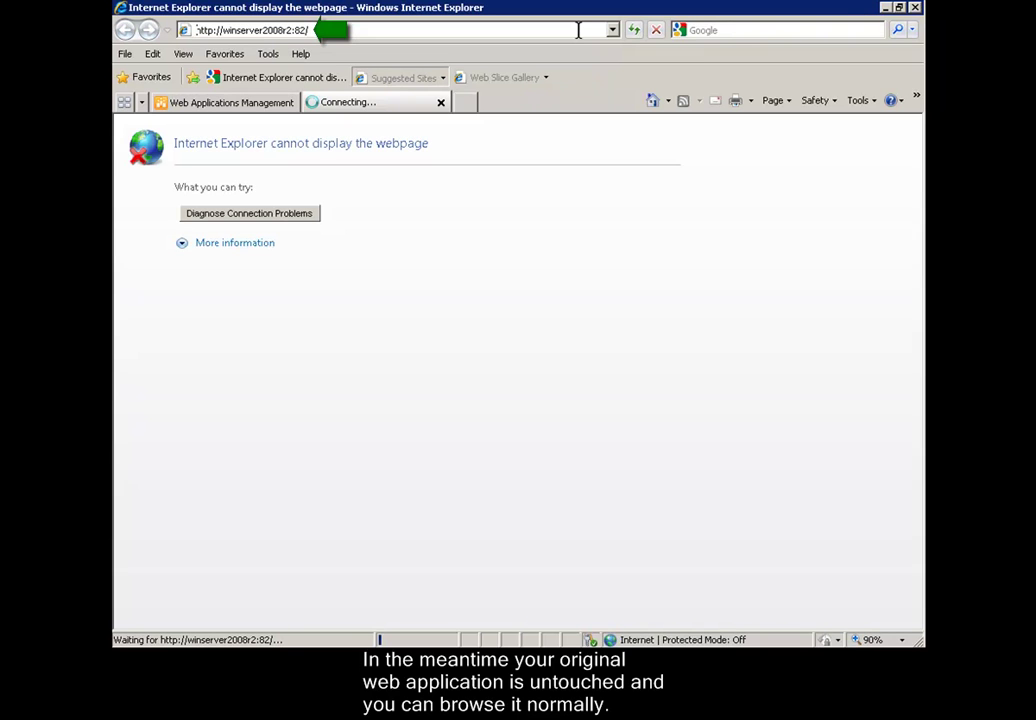